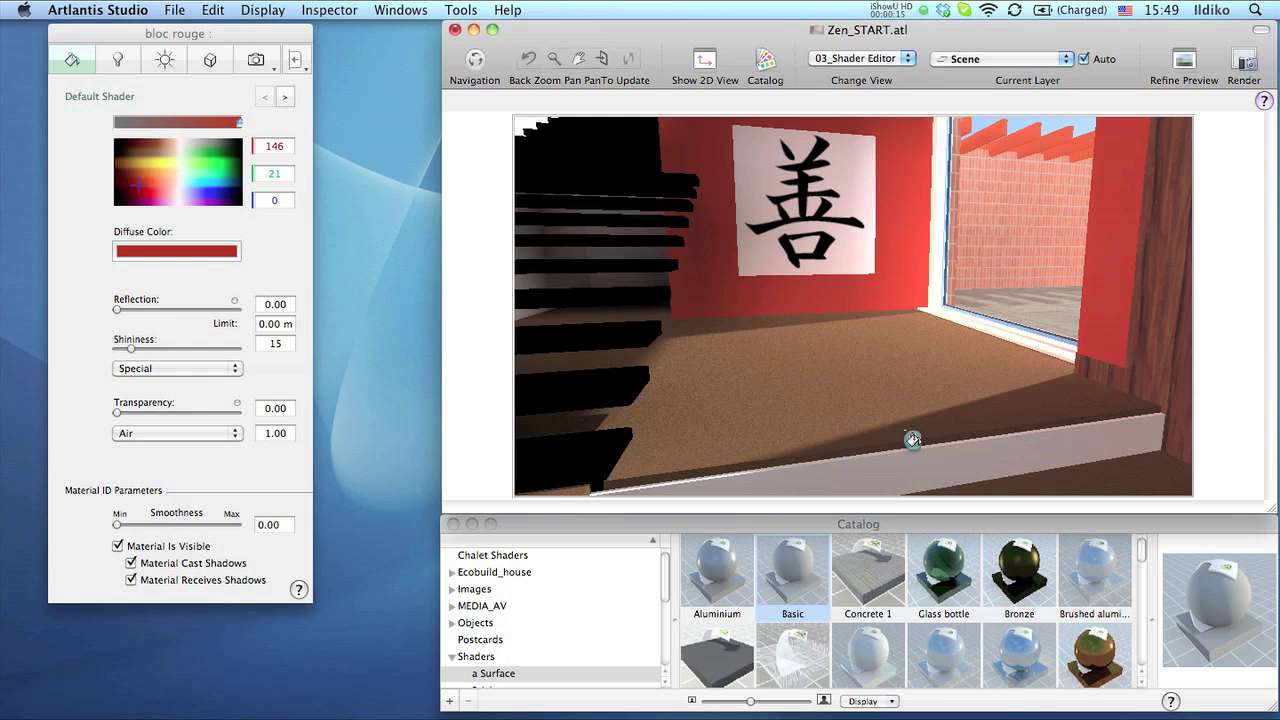
- Replace the floor's Cork material with the Basic shader from the Catalog
{"action": "left_click", "coordinate": [912, 440]}
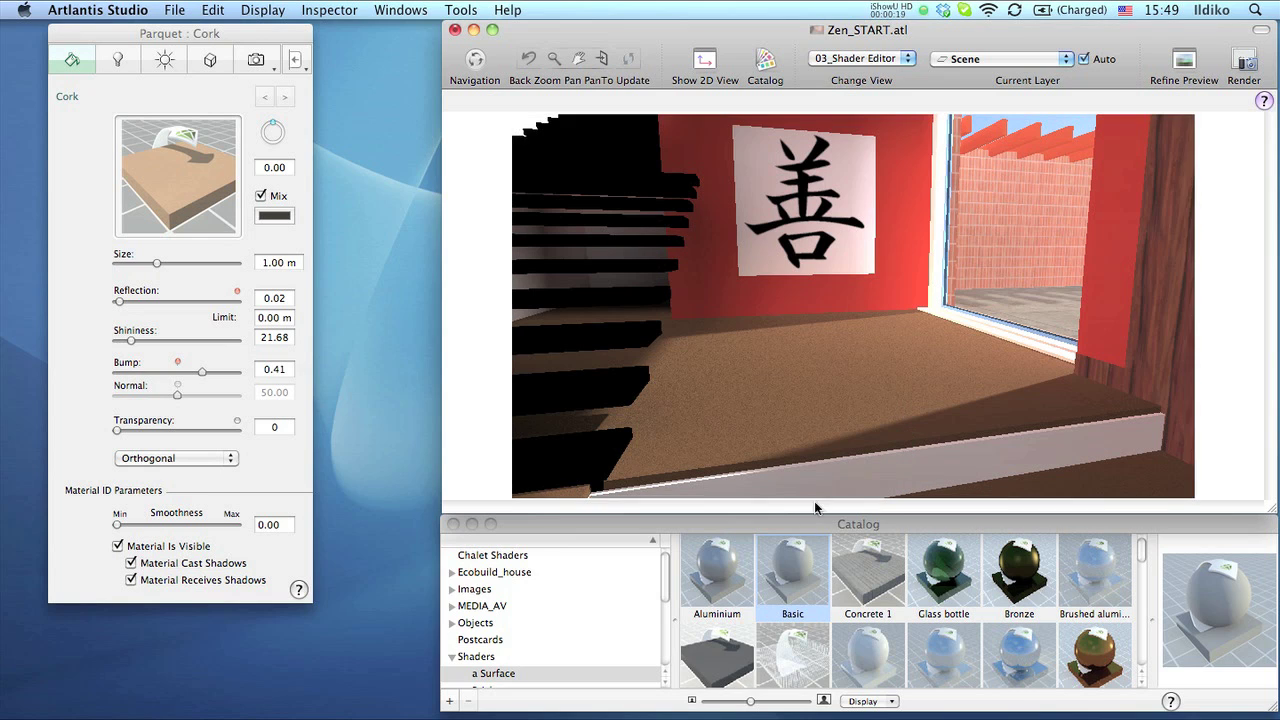
{"action": "left_click", "coordinate": [791, 566]}
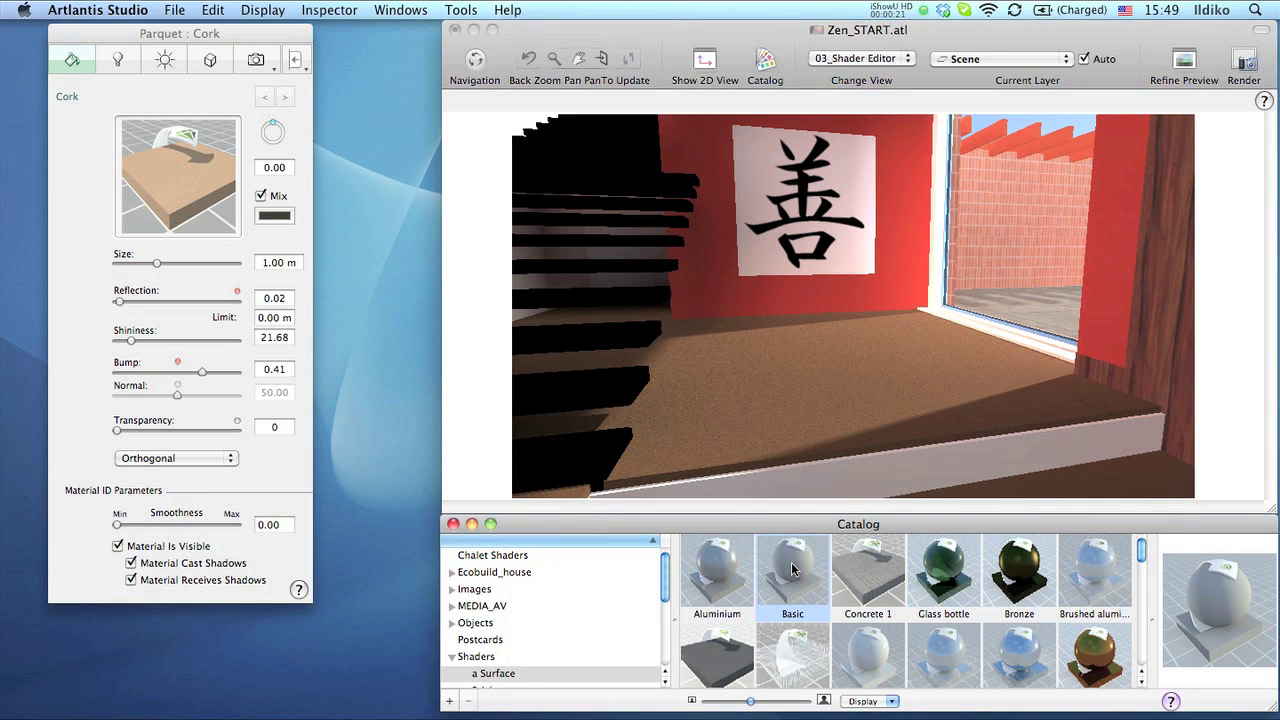
{"action": "left_click_drag", "start_coordinate": [791, 568], "coordinate": [901, 452]}
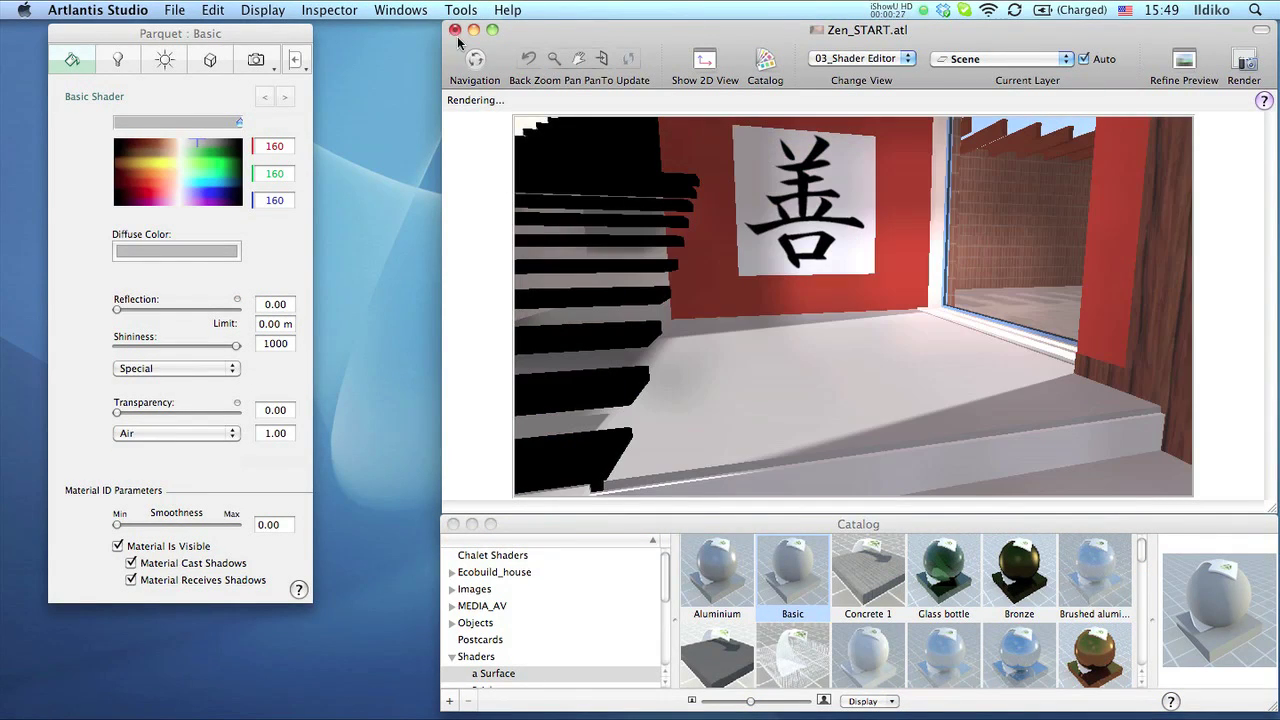
{"action": "left_click", "coordinate": [462, 11]}
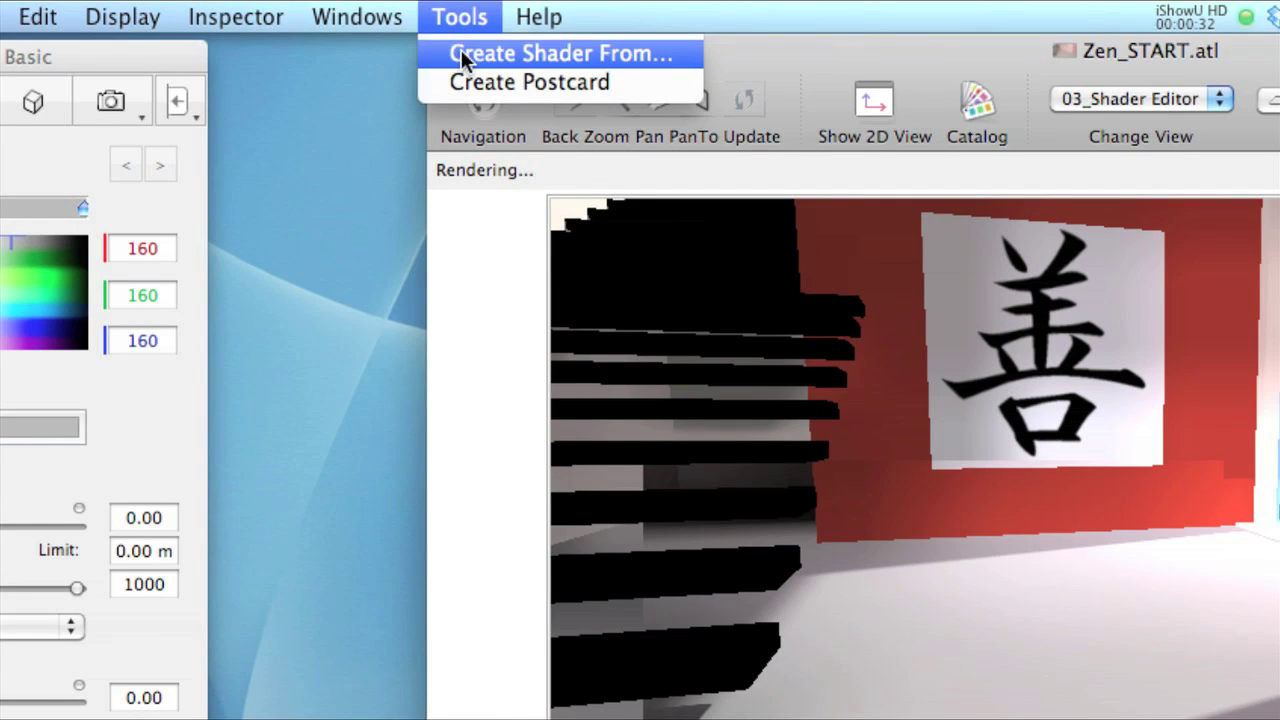
- Create a new shader from the floor material with Marble054.jpg as its diffuse texture
{"action": "left_click", "coordinate": [461, 53]}
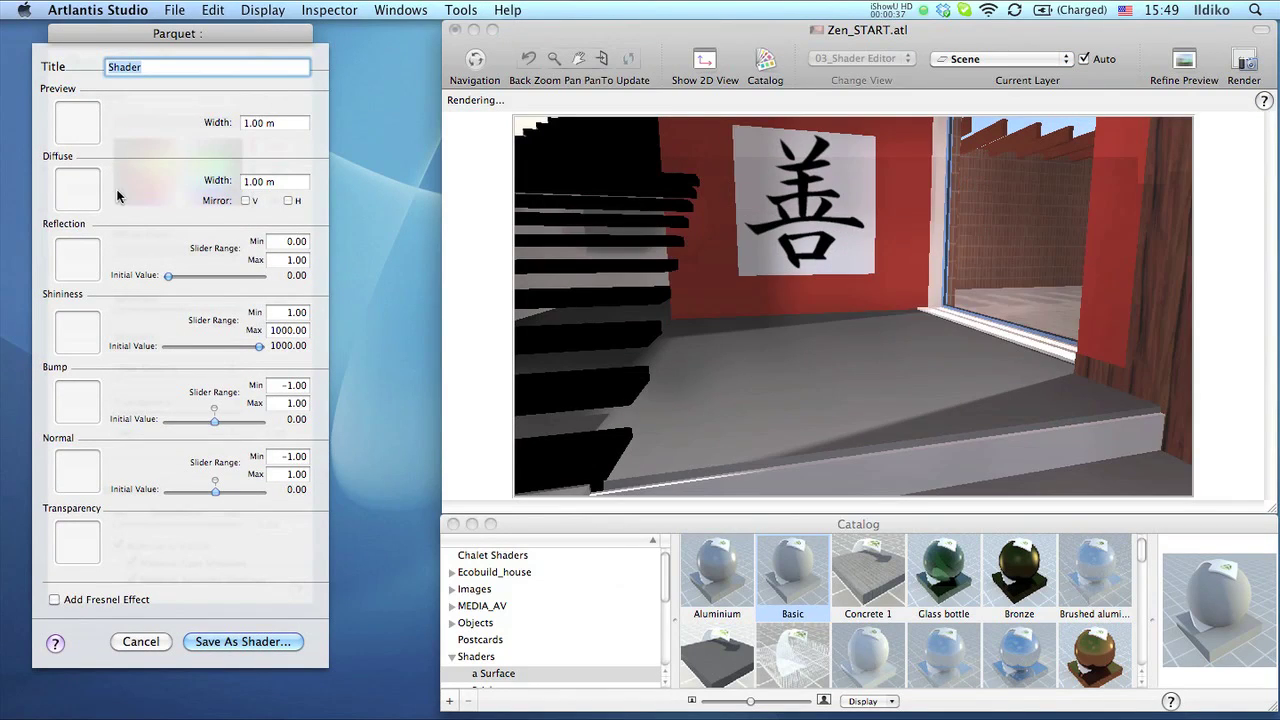
{"action": "left_click", "coordinate": [80, 190]}
{"action": "double_click", "coordinate": [83, 192]}
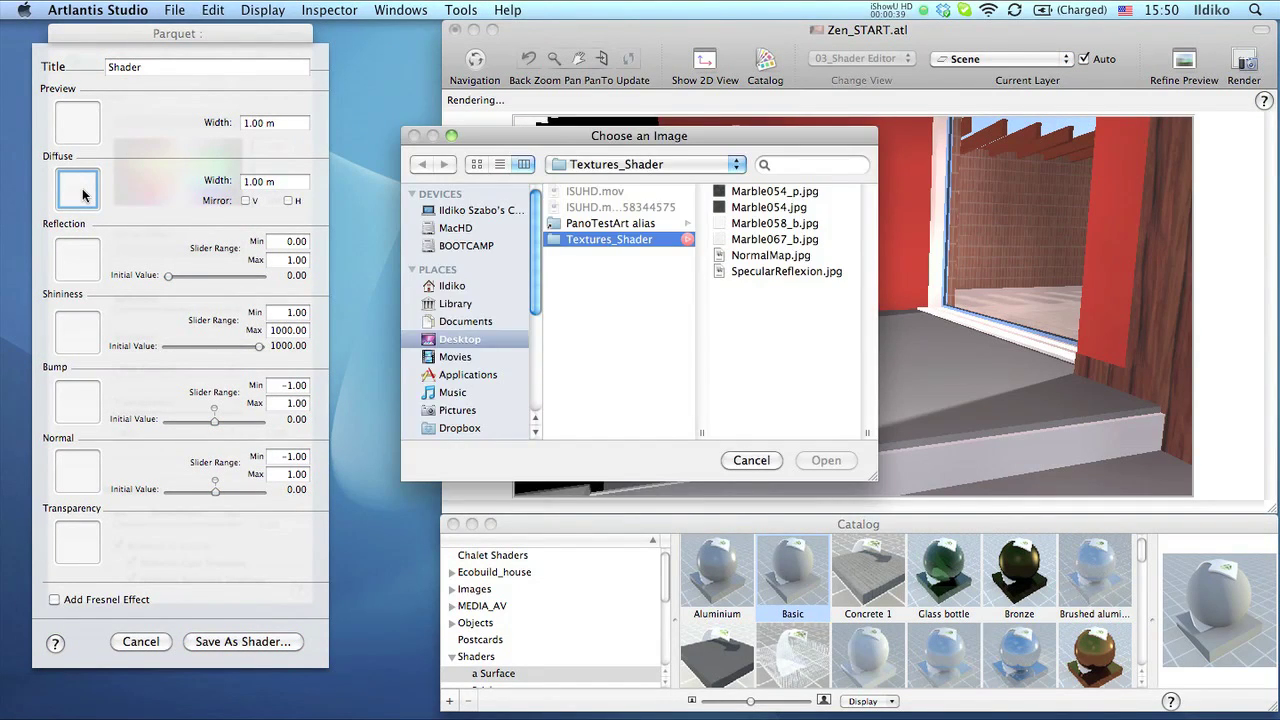
{"action": "left_click", "coordinate": [742, 208]}
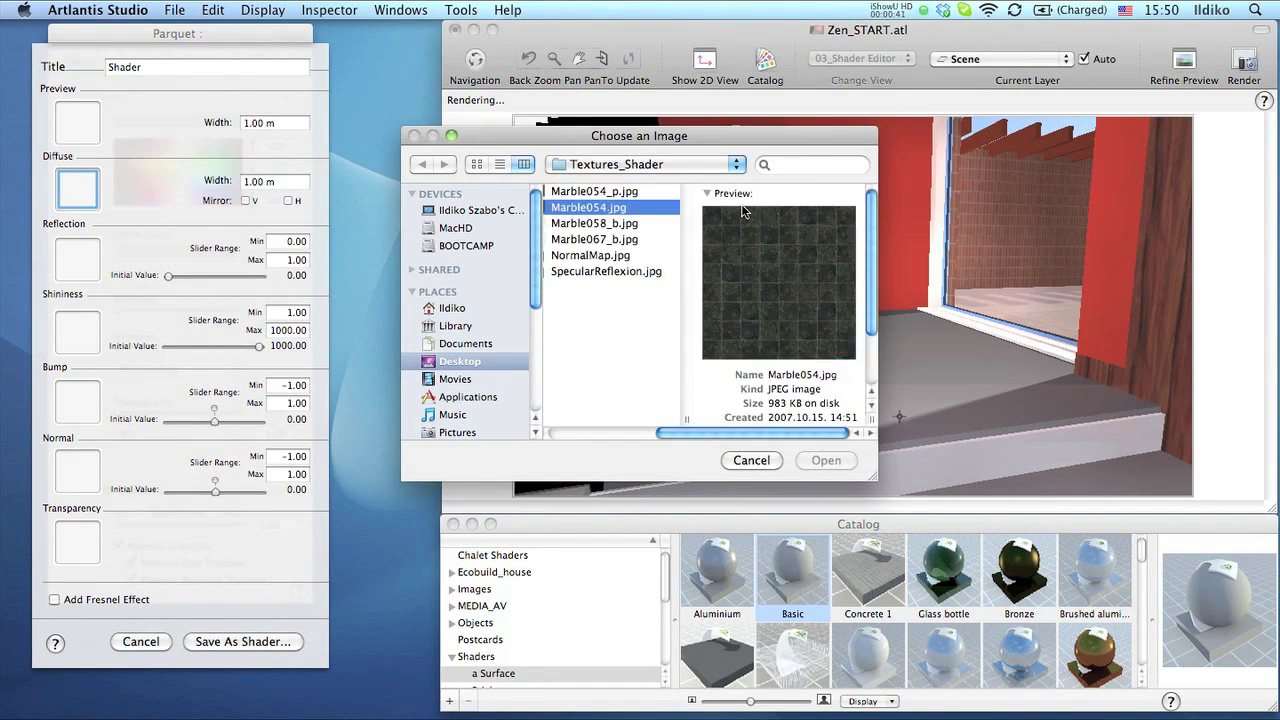
{"action": "left_click", "coordinate": [825, 461]}
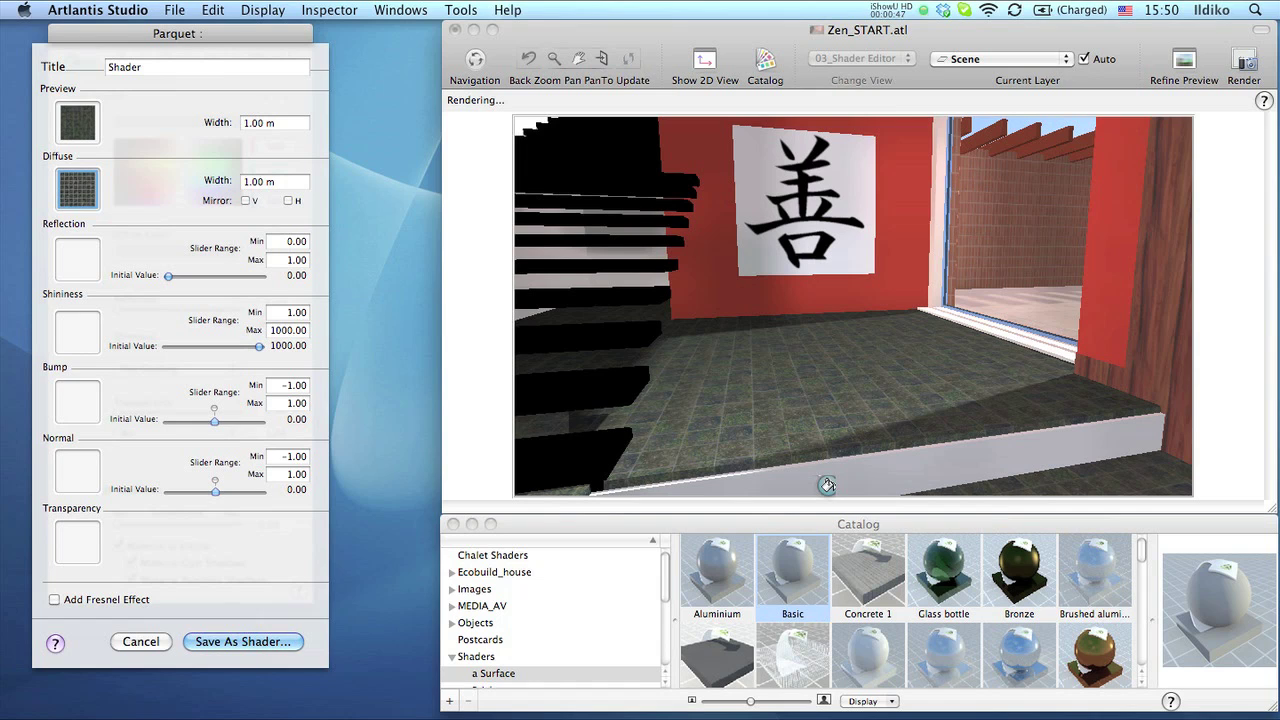
- Load Marble054_p.jpg as the preview image and set the widths to 0.60 m and 2.40 m
{"action": "double_click", "coordinate": [70, 122]}
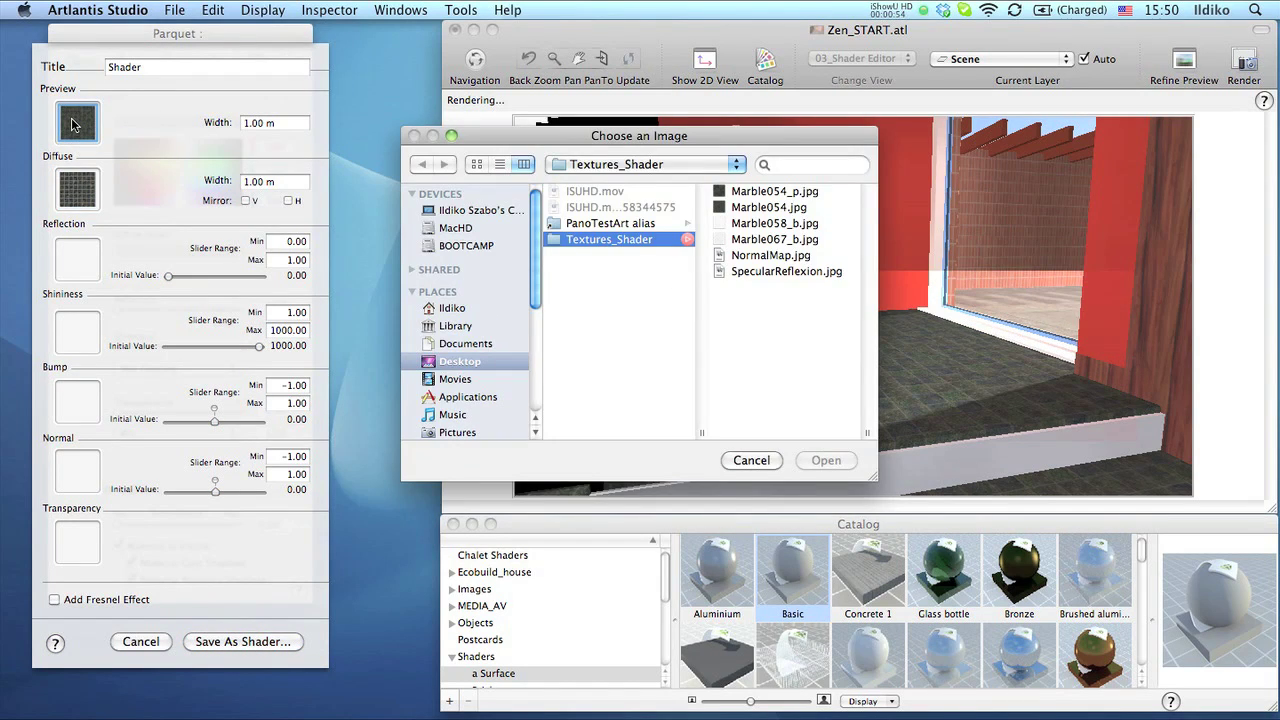
{"action": "left_click", "coordinate": [752, 192]}
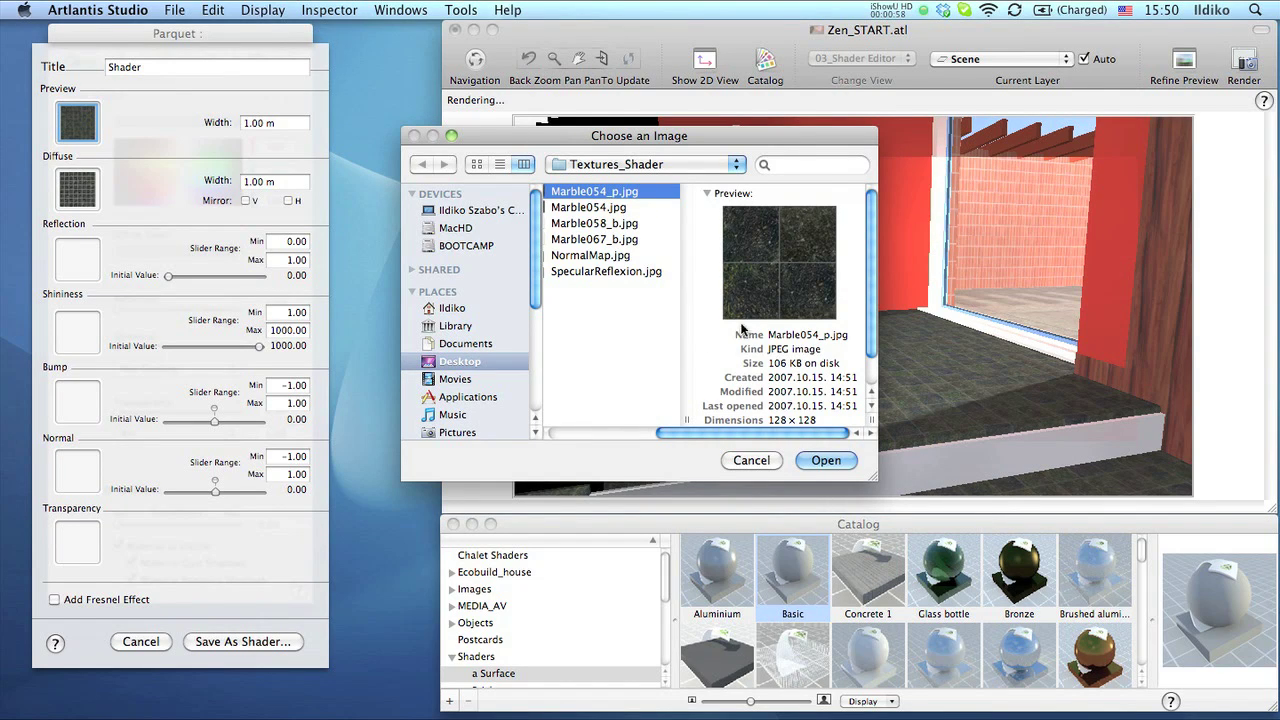
{"action": "left_click", "coordinate": [825, 461]}
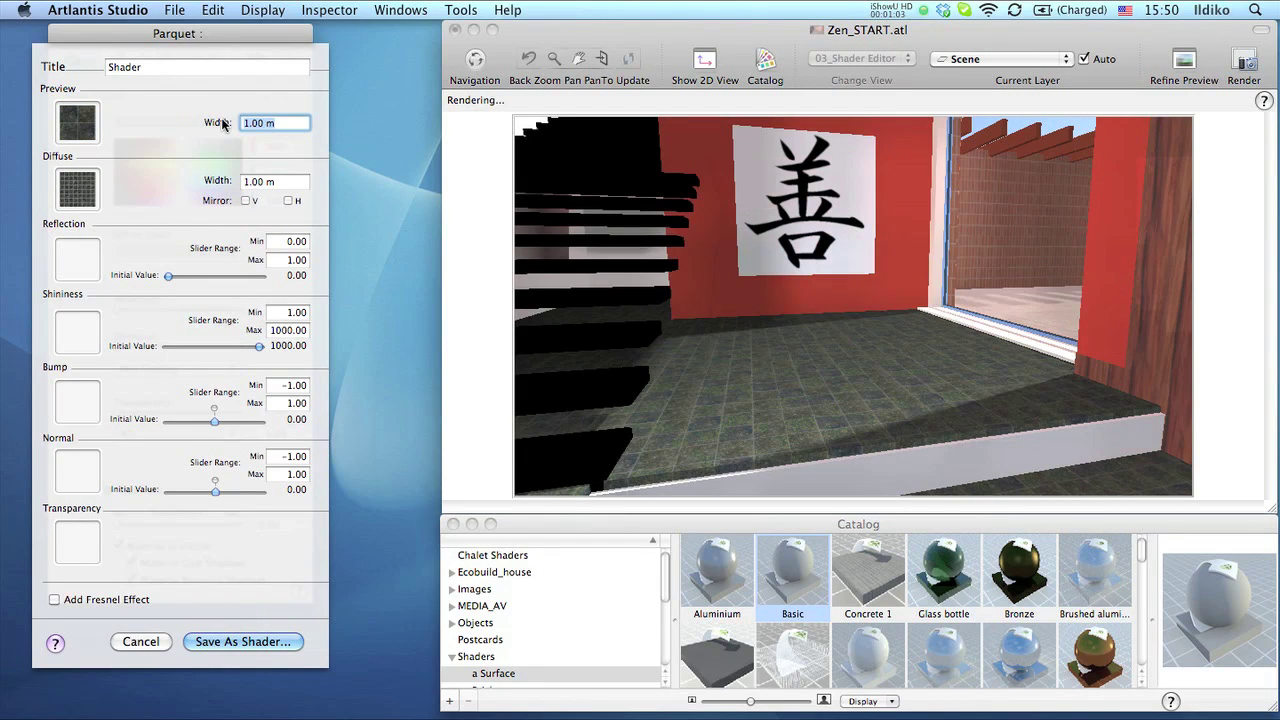
{"action": "type", "text": "0"}
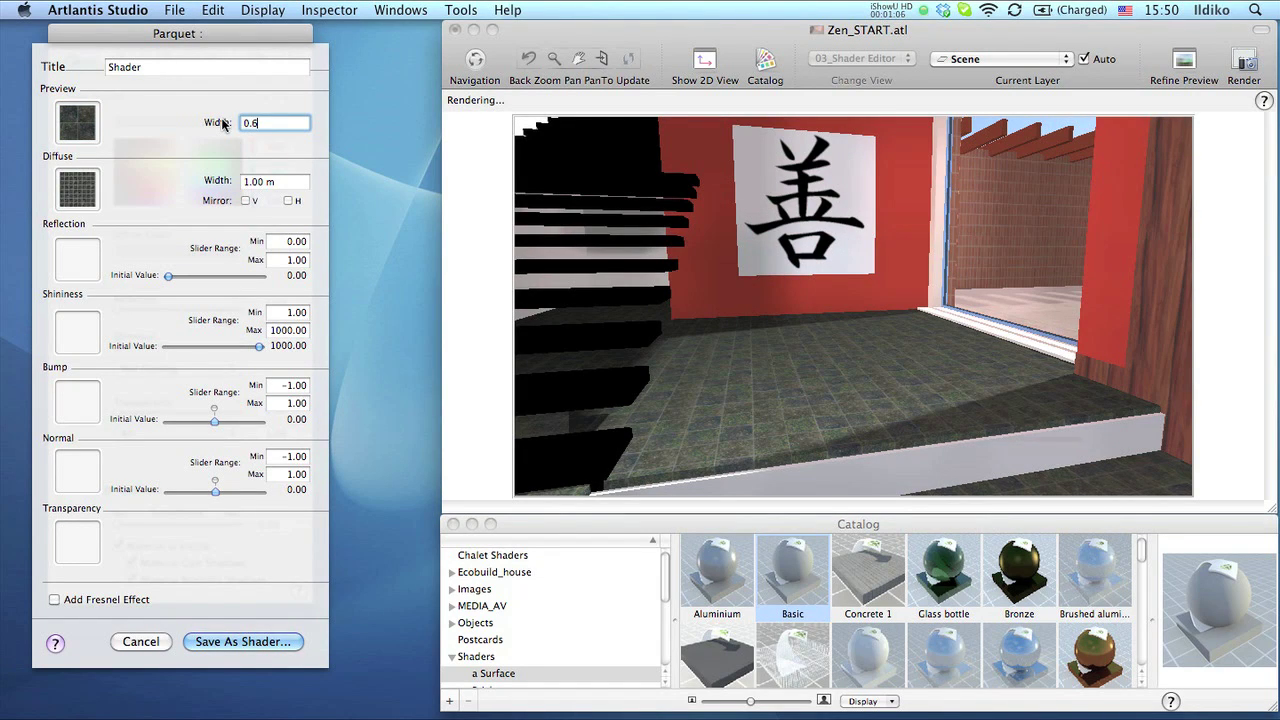
{"action": "type", "text": ".6"}
{"action": "key", "text": "Tab"}
{"action": "type", "text": "2.4"}
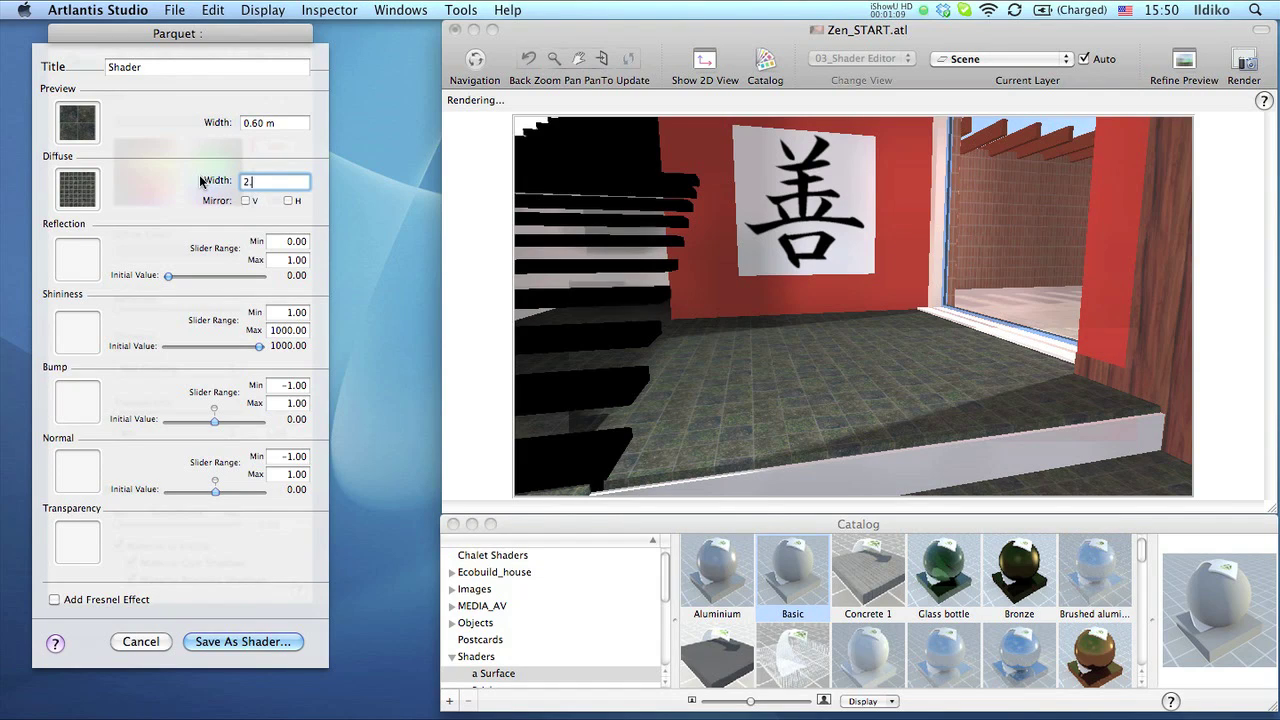
{"action": "left_click", "coordinate": [272, 122]}
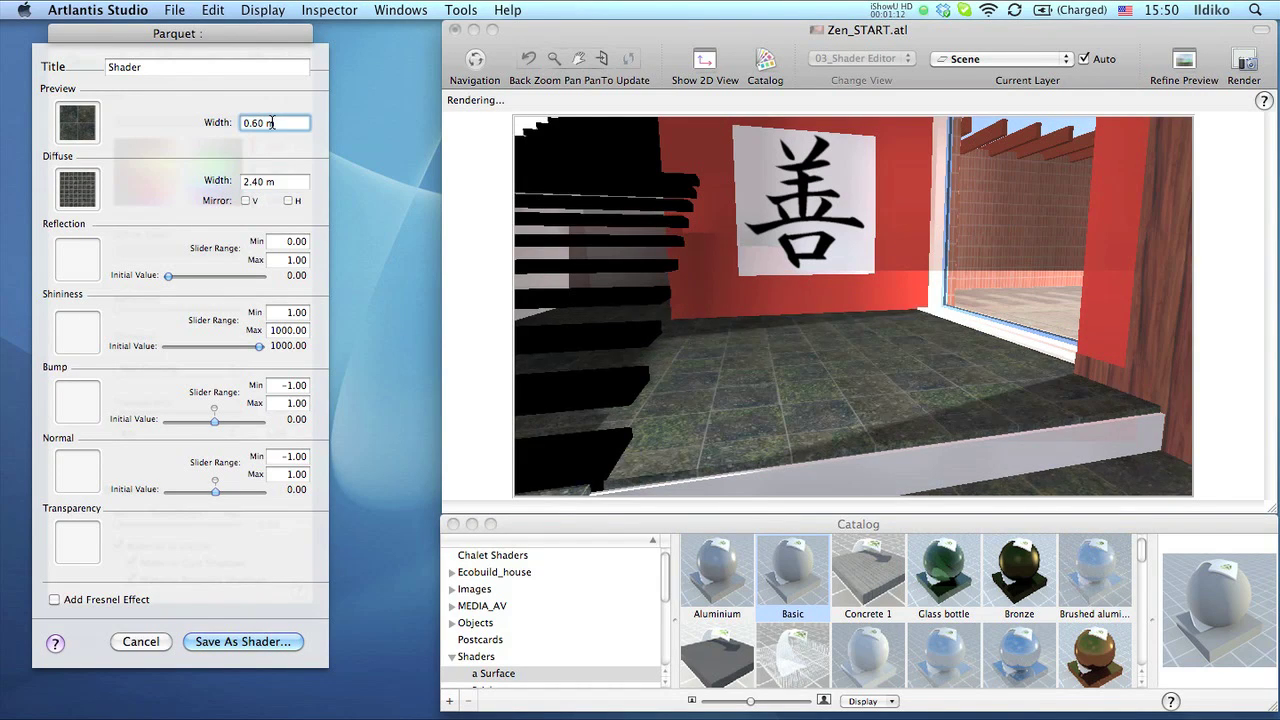
- Give the floor a reflection of about 0.46 with a 0.70 maximum
{"action": "left_click", "coordinate": [78, 258]}
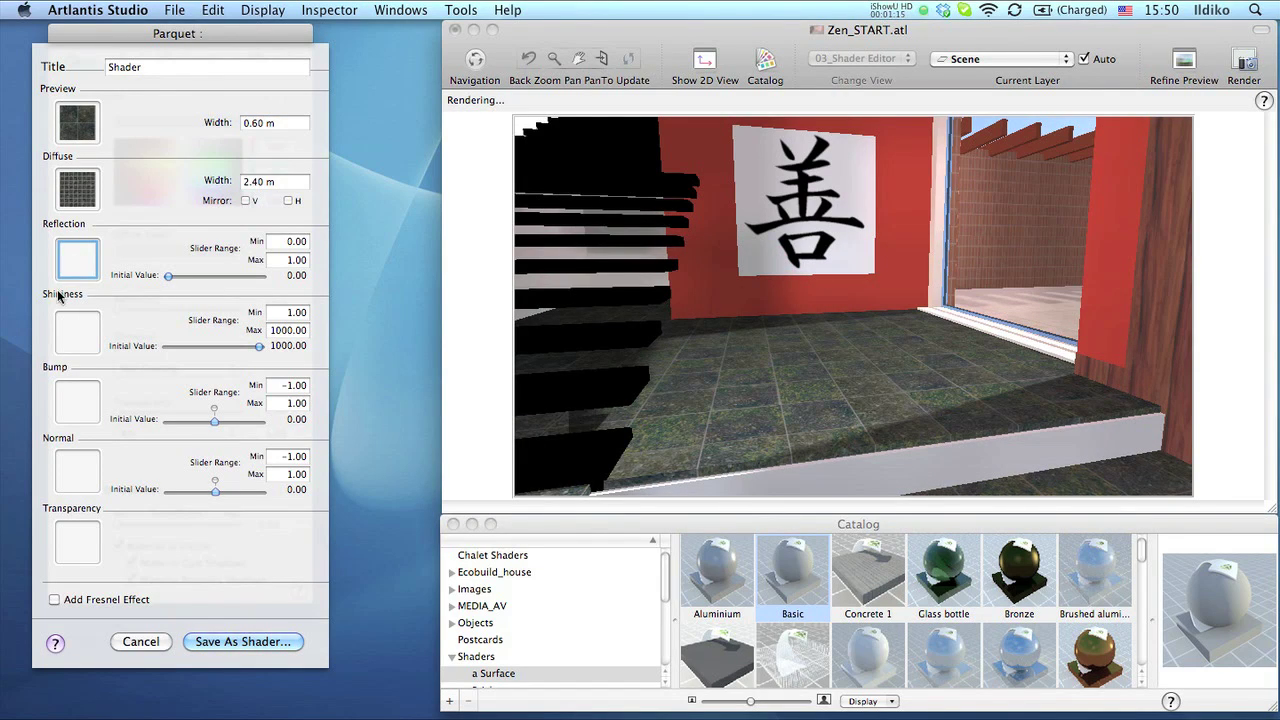
{"action": "left_click_drag", "start_coordinate": [166, 277], "coordinate": [219, 285]}
{"action": "left_click", "coordinate": [290, 260]}
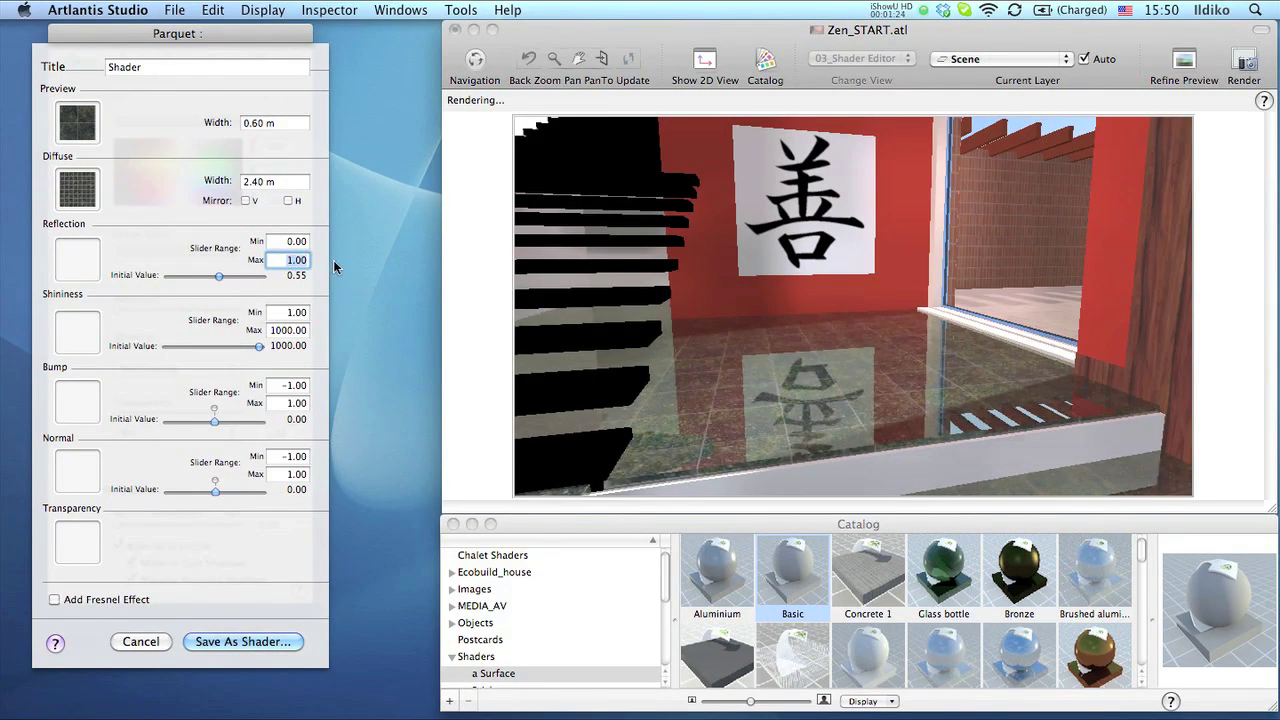
{"action": "type", "text": "0.7"}
{"action": "key", "text": "Tab"}
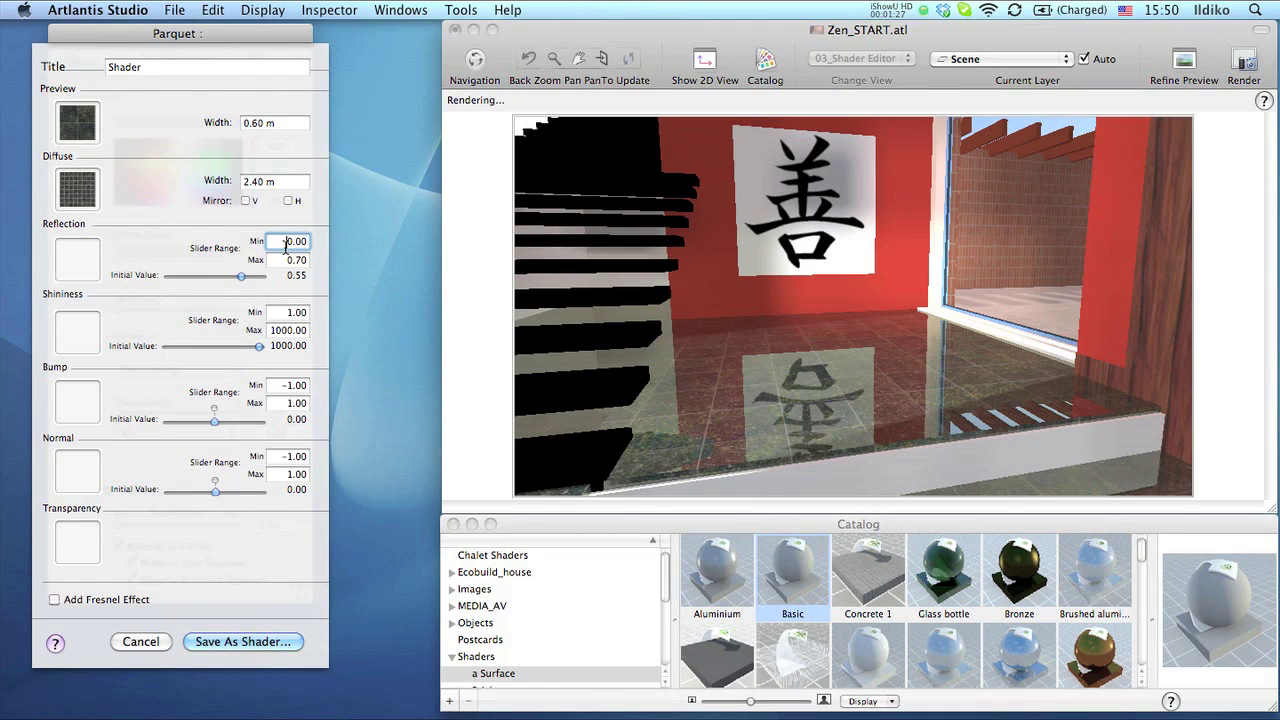
{"action": "mouse_move", "coordinate": [241, 282]}
{"action": "left_mouse_down"}
{"action": "mouse_move", "coordinate": [265, 282]}
{"action": "mouse_move", "coordinate": [229, 281]}
{"action": "left_mouse_up"}
{"action": "left_click", "coordinate": [72, 335]}
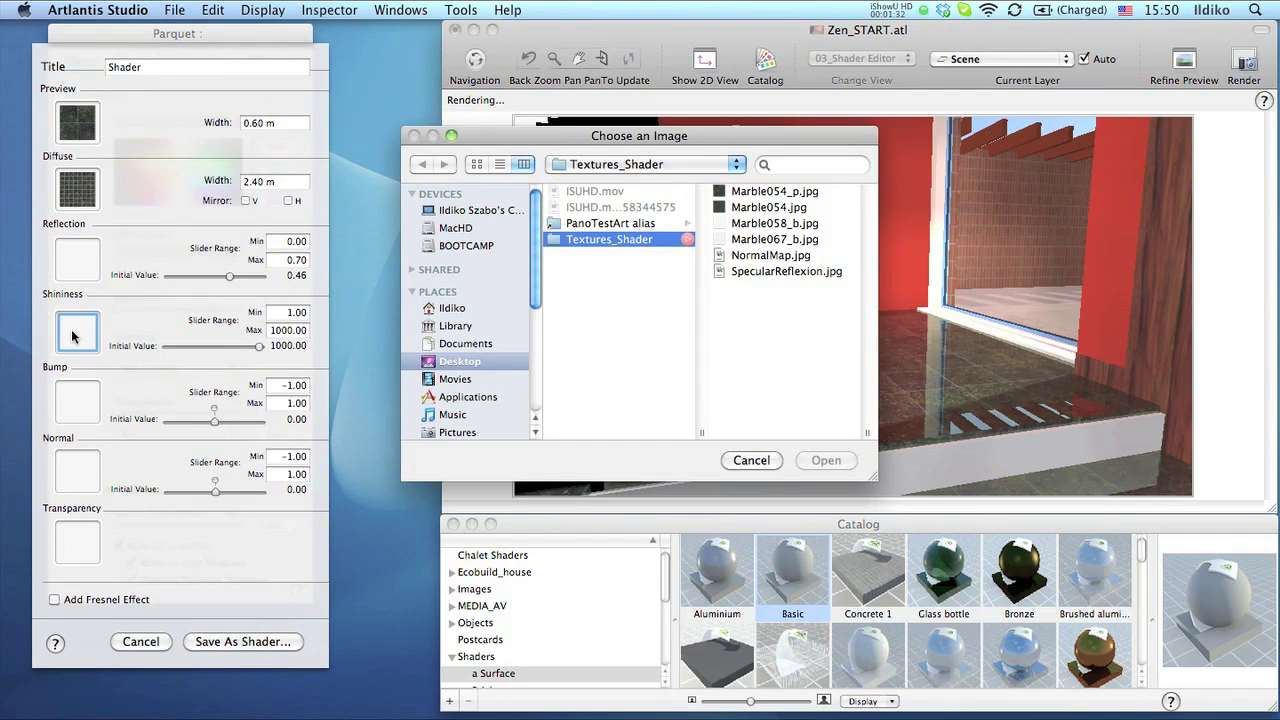
- Use Marble067_b.jpg as the shininess map and Marble058_b.jpg as the bump map at -0.88
{"action": "left_click", "coordinate": [752, 240]}
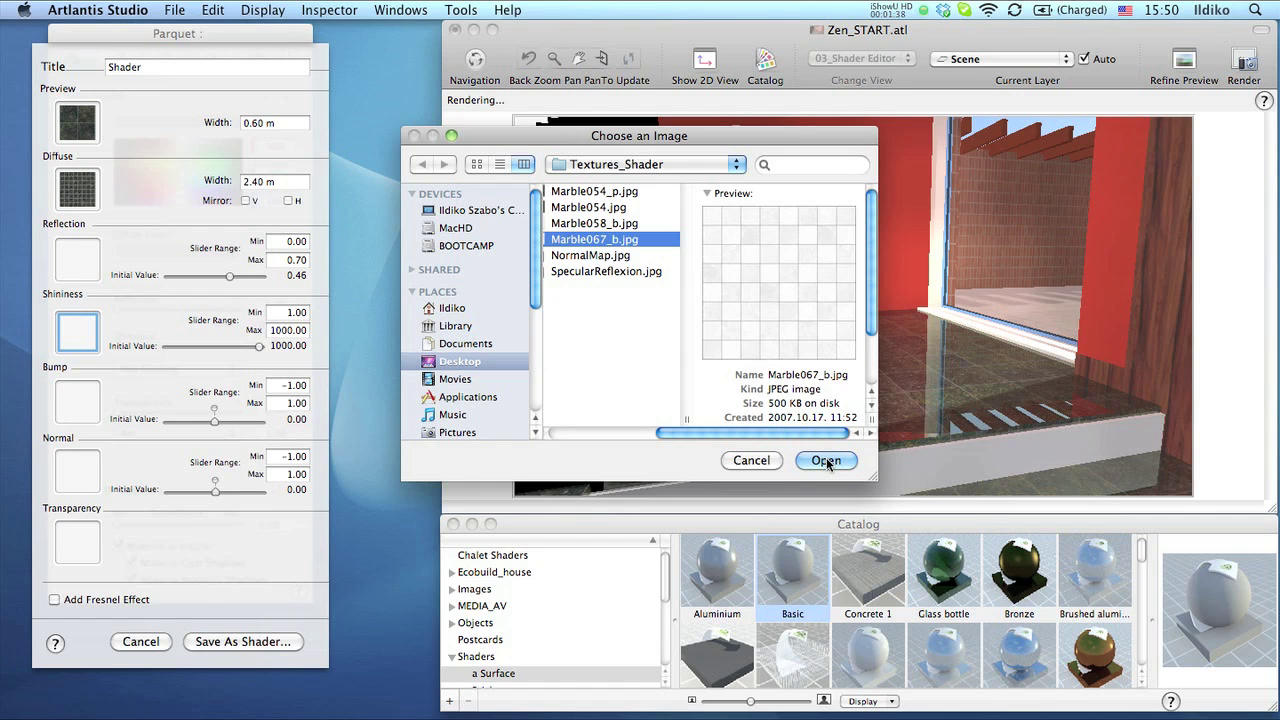
{"action": "left_click", "coordinate": [826, 460]}
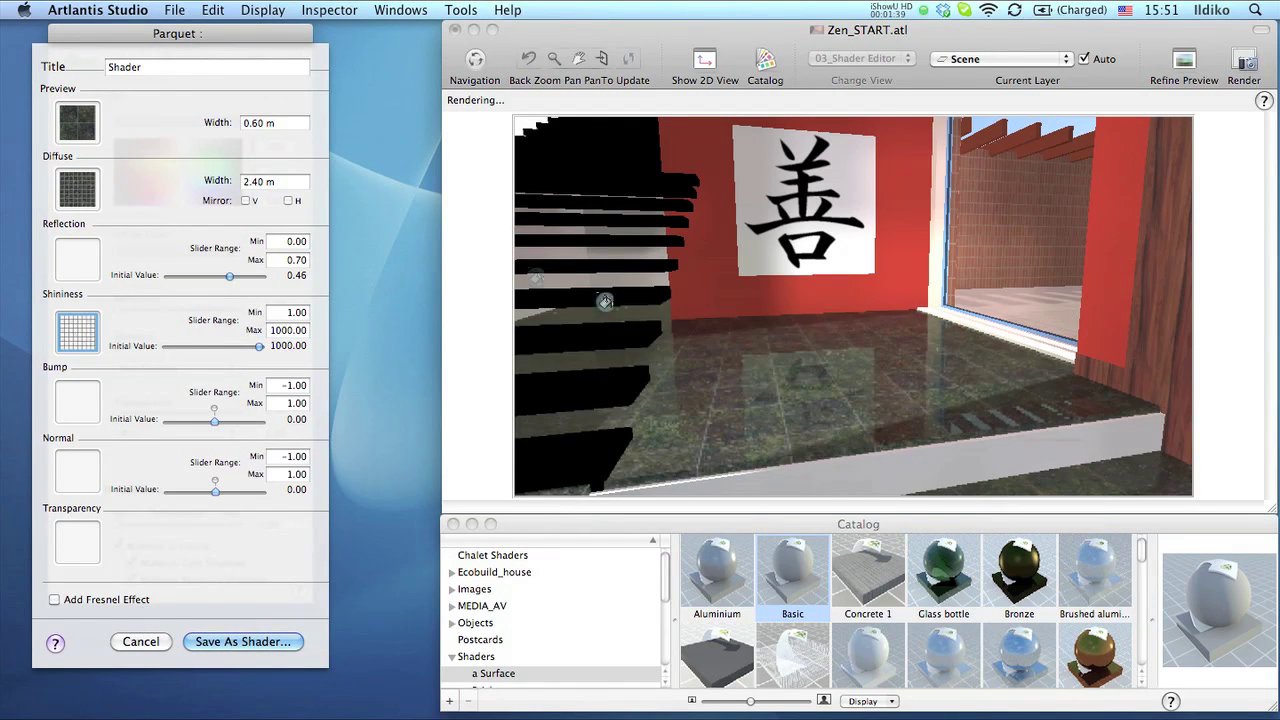
{"action": "double_click", "coordinate": [90, 404]}
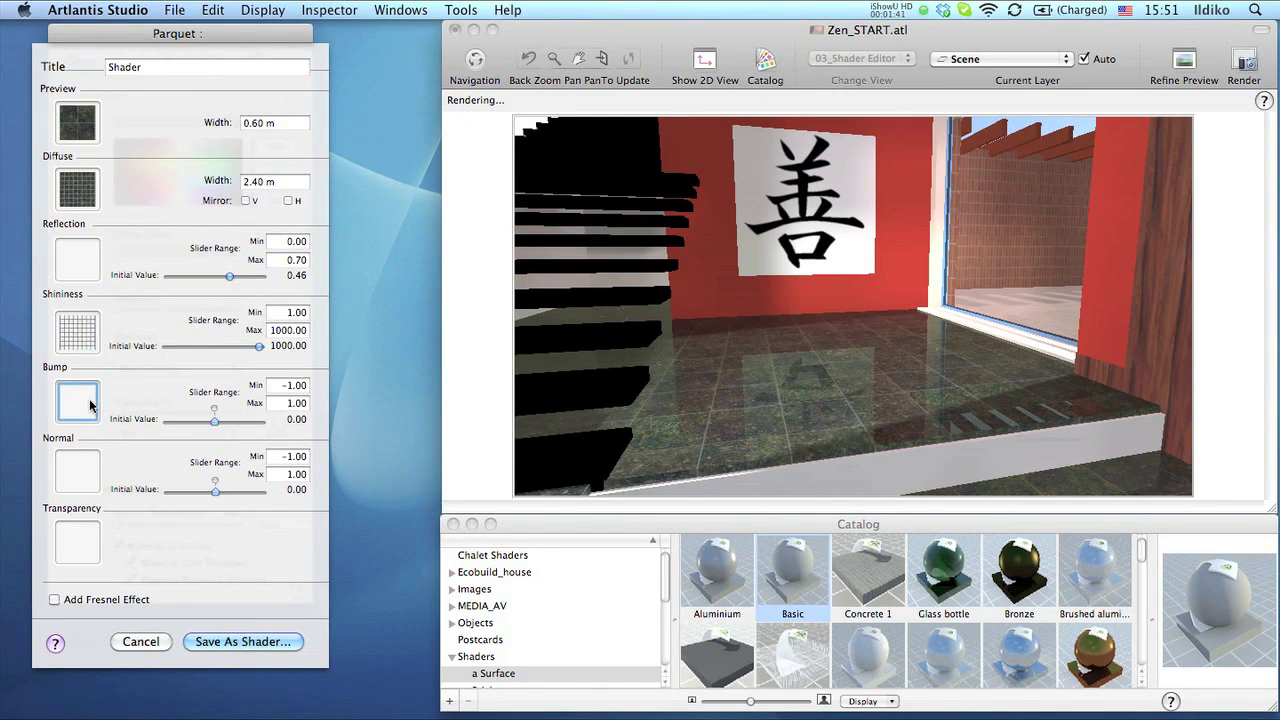
{"action": "left_click", "coordinate": [760, 223]}
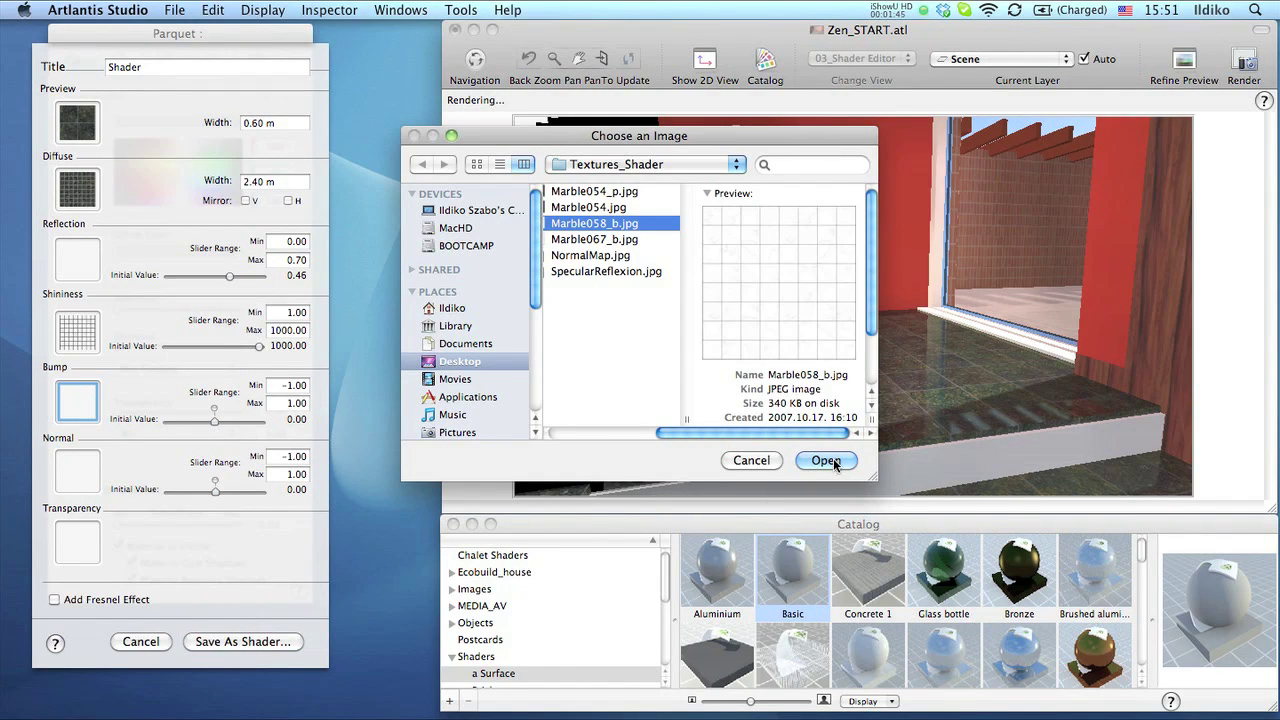
{"action": "left_click", "coordinate": [833, 459]}
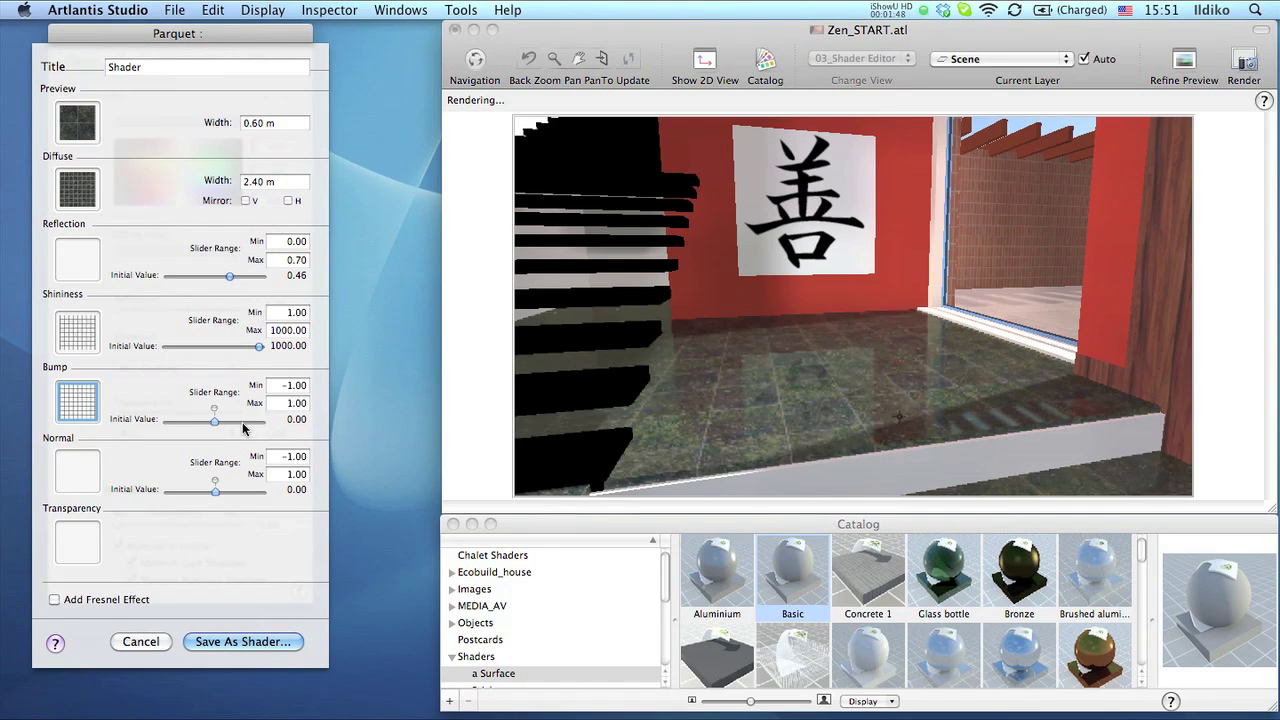
{"action": "left_click_drag", "start_coordinate": [215, 426], "coordinate": [167, 429]}
{"action": "double_click", "coordinate": [79, 470]}
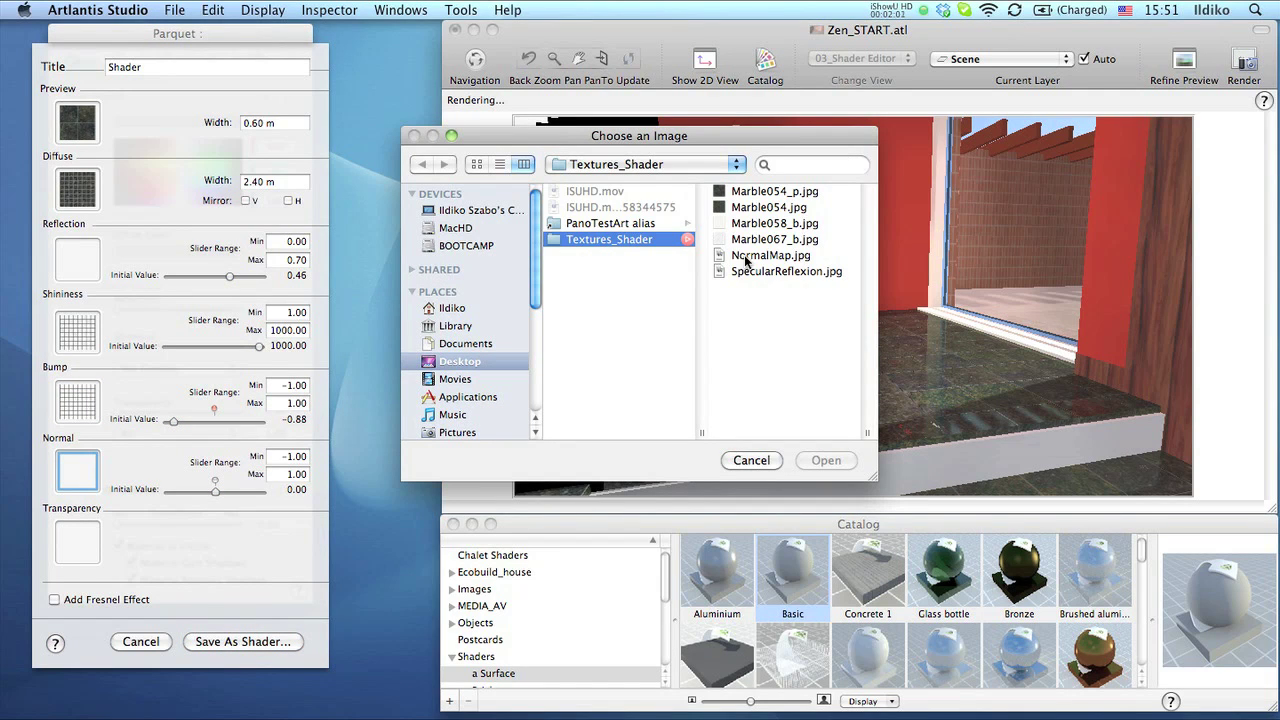
- Load NormalMap.jpg as the normal map and set its strength to -0.63
{"action": "left_click", "coordinate": [745, 256]}
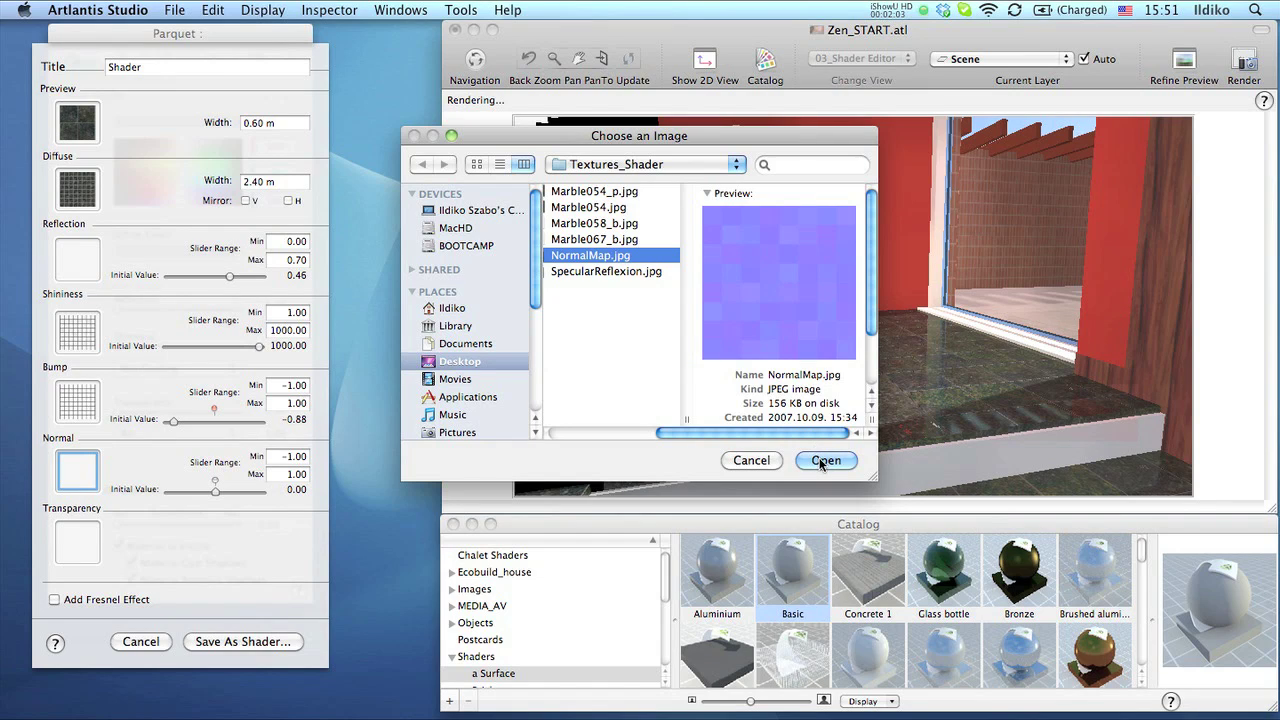
{"action": "left_click", "coordinate": [823, 461]}
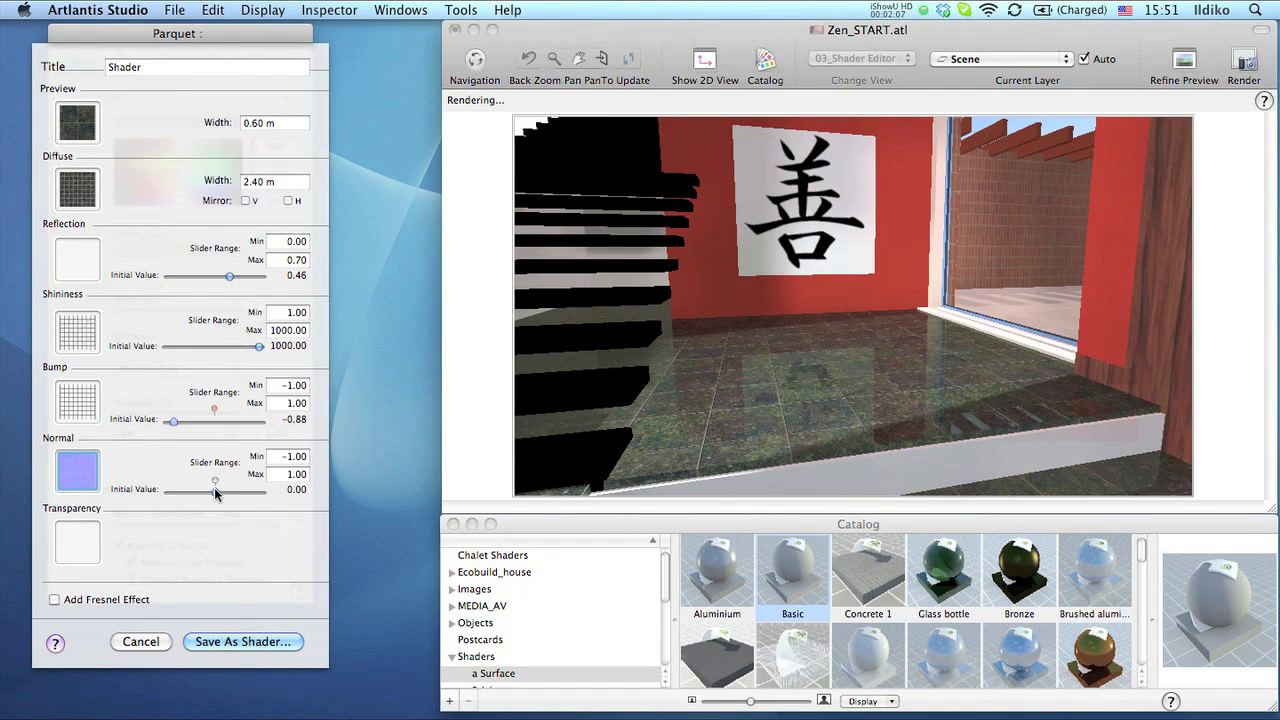
{"action": "left_click_drag", "start_coordinate": [214, 487], "coordinate": [184, 488]}
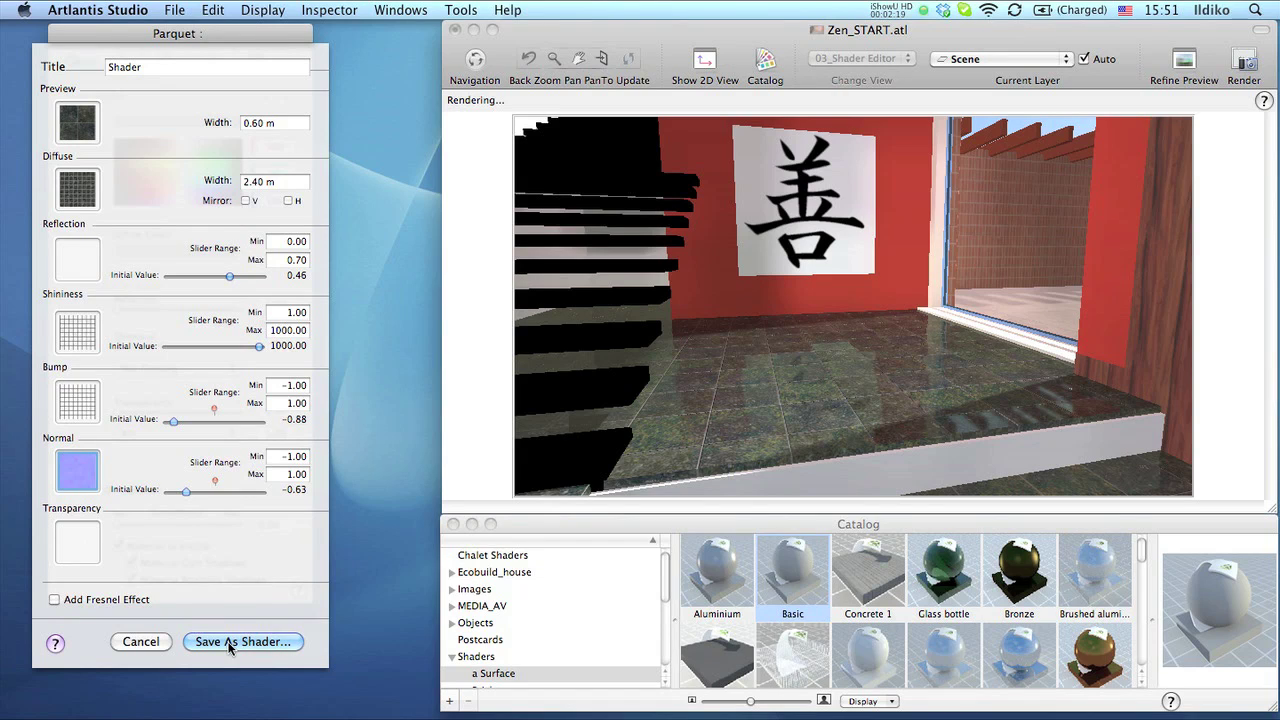
- Save the shader as New Shader.xsh in a new Desktop folder named New Shader
{"action": "left_click", "coordinate": [229, 642]}
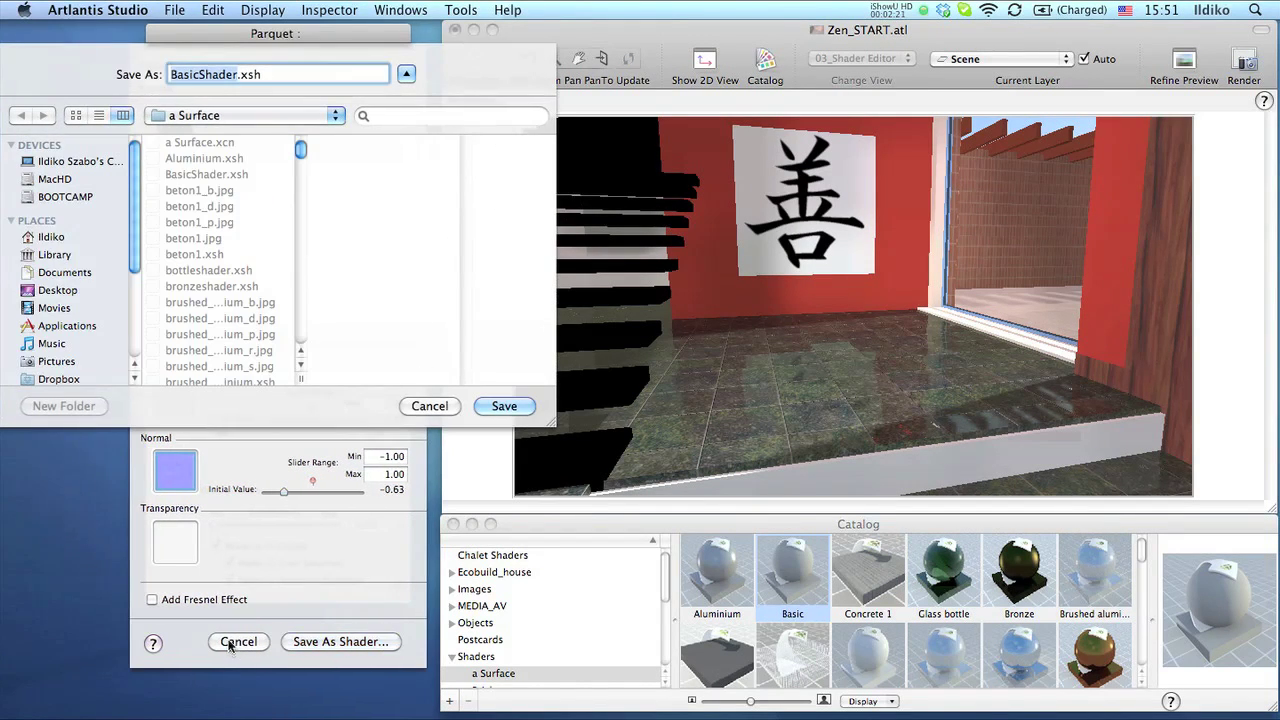
{"action": "left_click", "coordinate": [58, 312]}
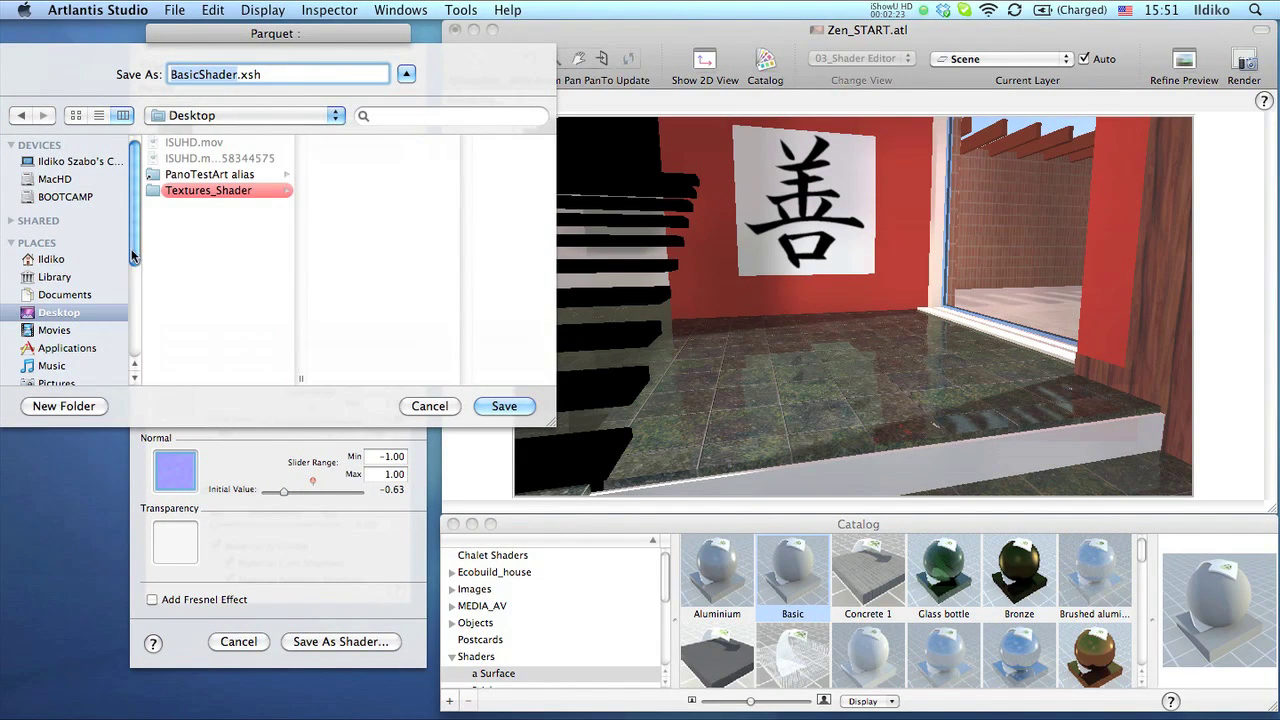
{"action": "left_click", "coordinate": [63, 406]}
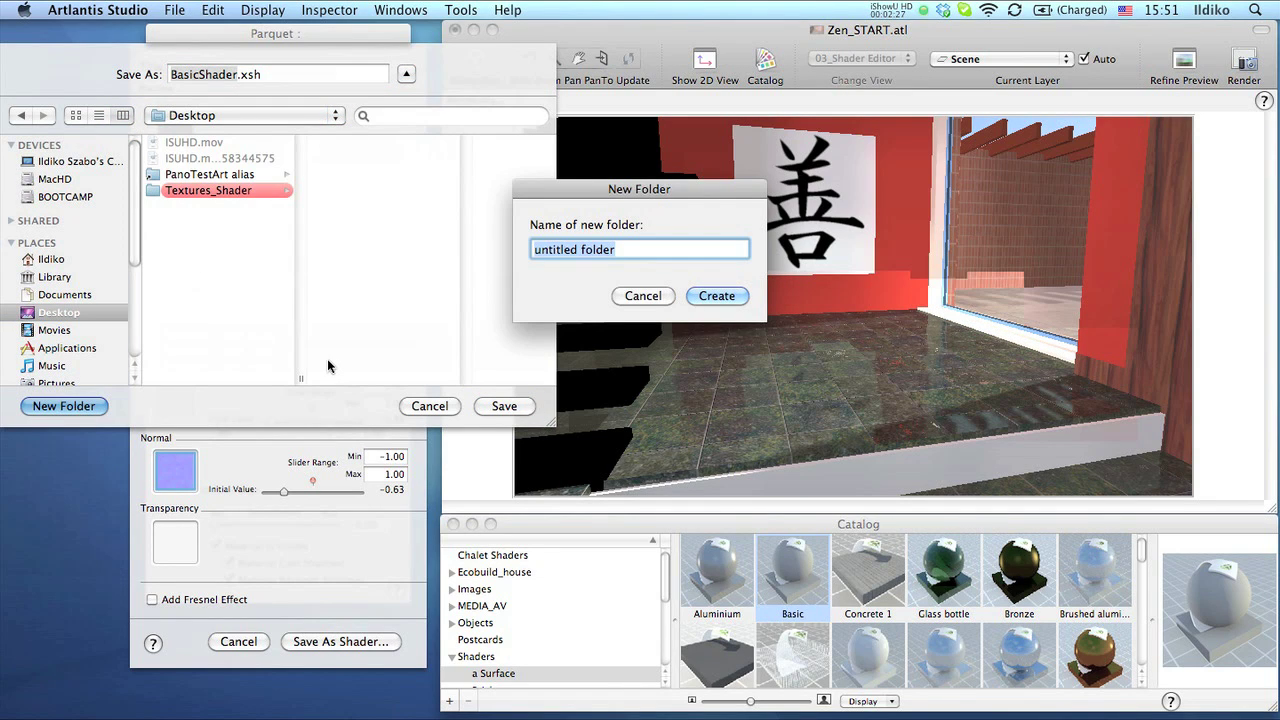
{"action": "type", "text": "New Shader"}
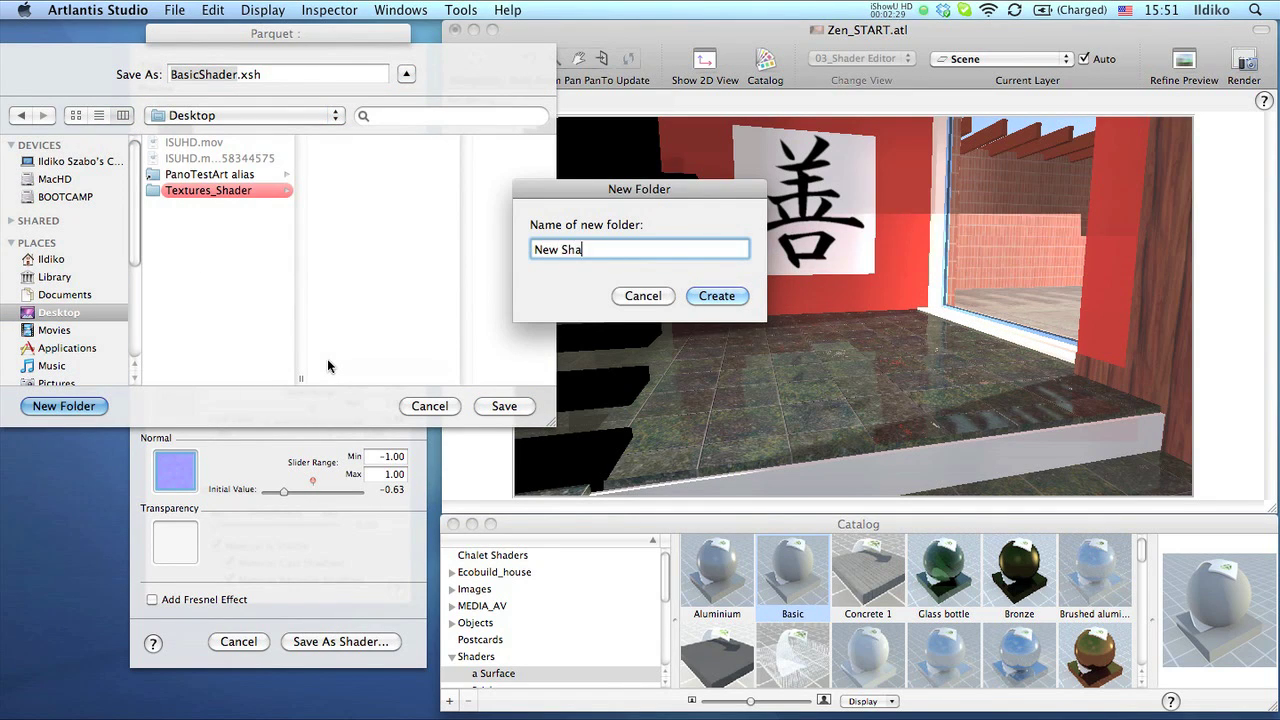
{"action": "left_click", "coordinate": [722, 297]}
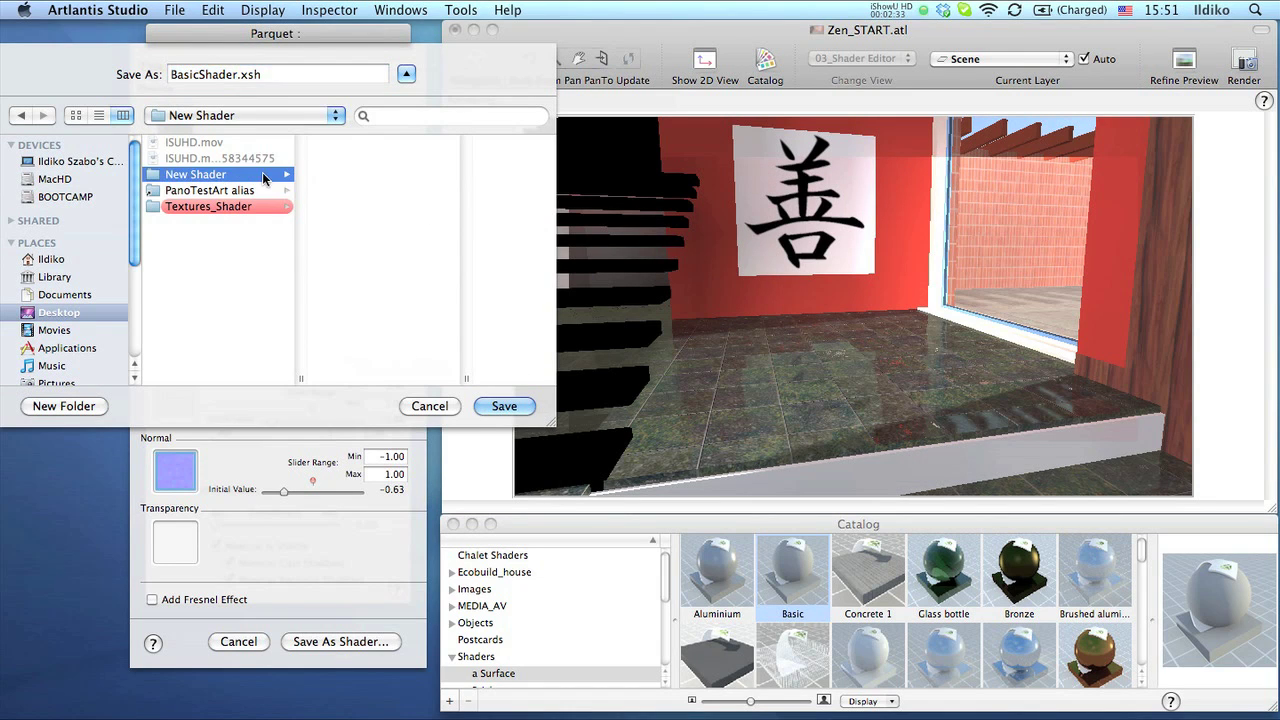
{"action": "type", "text": "New Shader"}
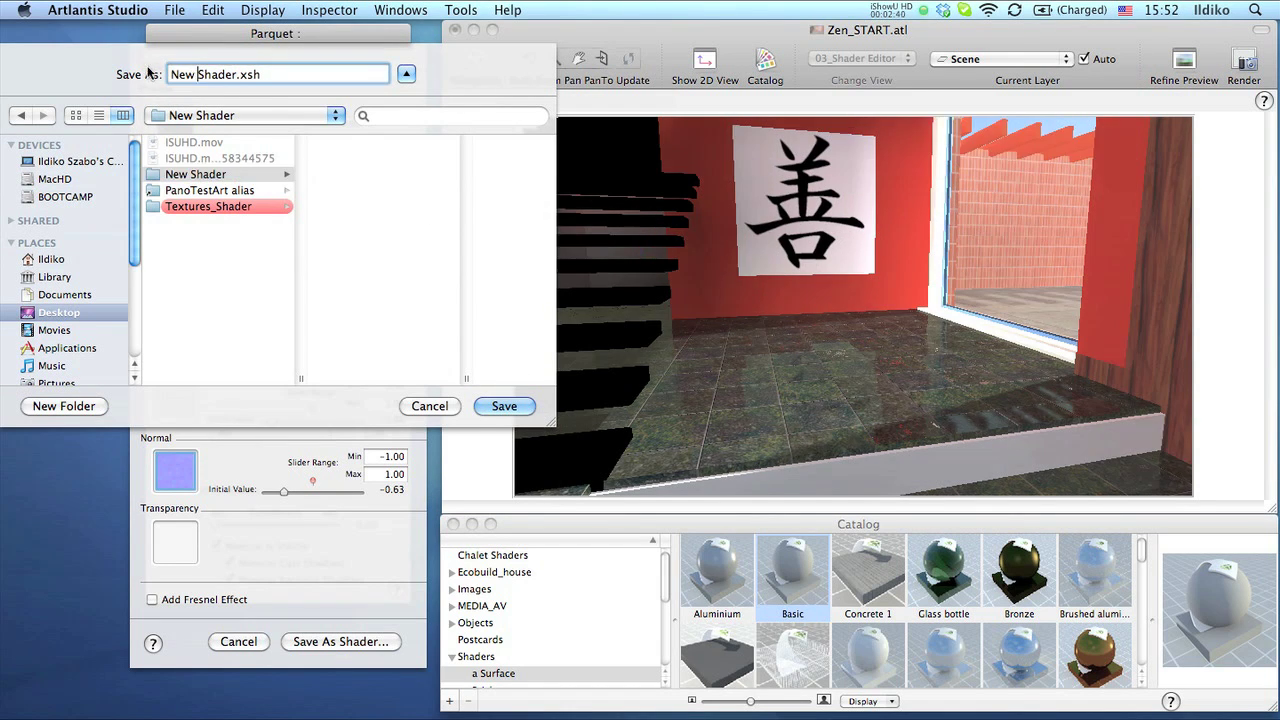
{"action": "left_click", "coordinate": [490, 407]}
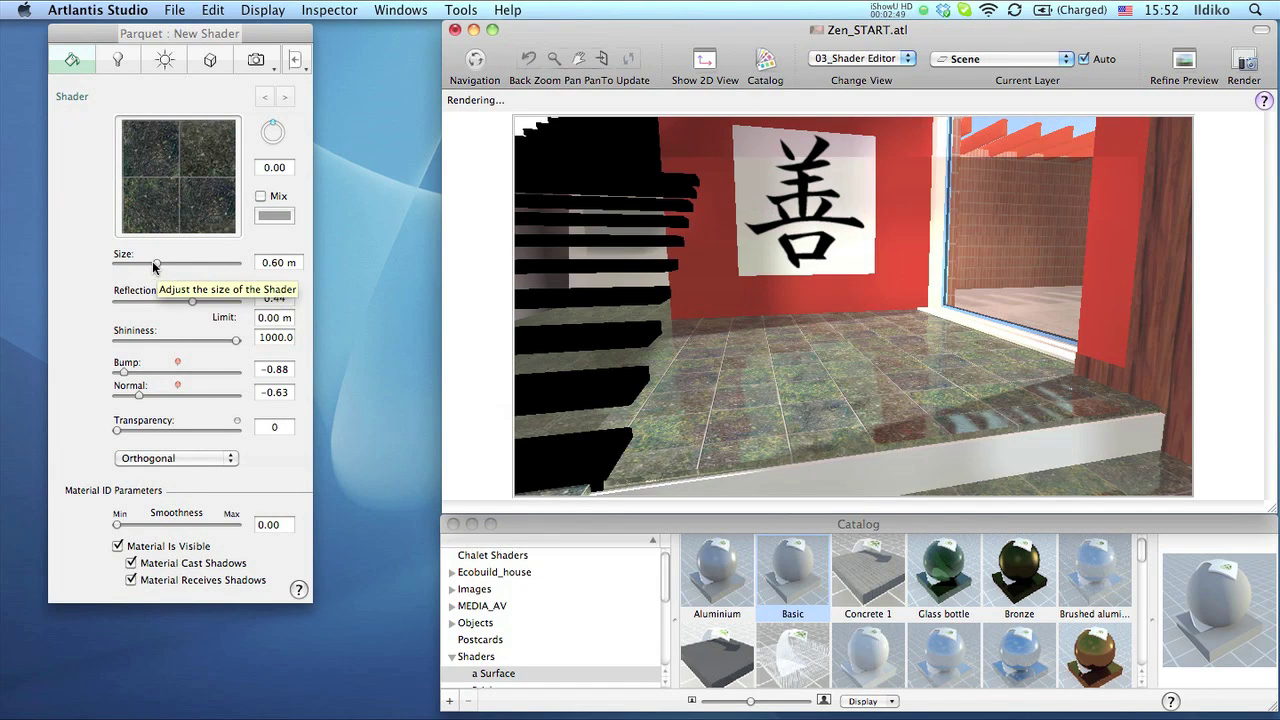
- Increase the New Shader tile size from 0.60 m to 0.82 m
{"action": "left_click_drag", "start_coordinate": [156, 263], "coordinate": [186, 267]}
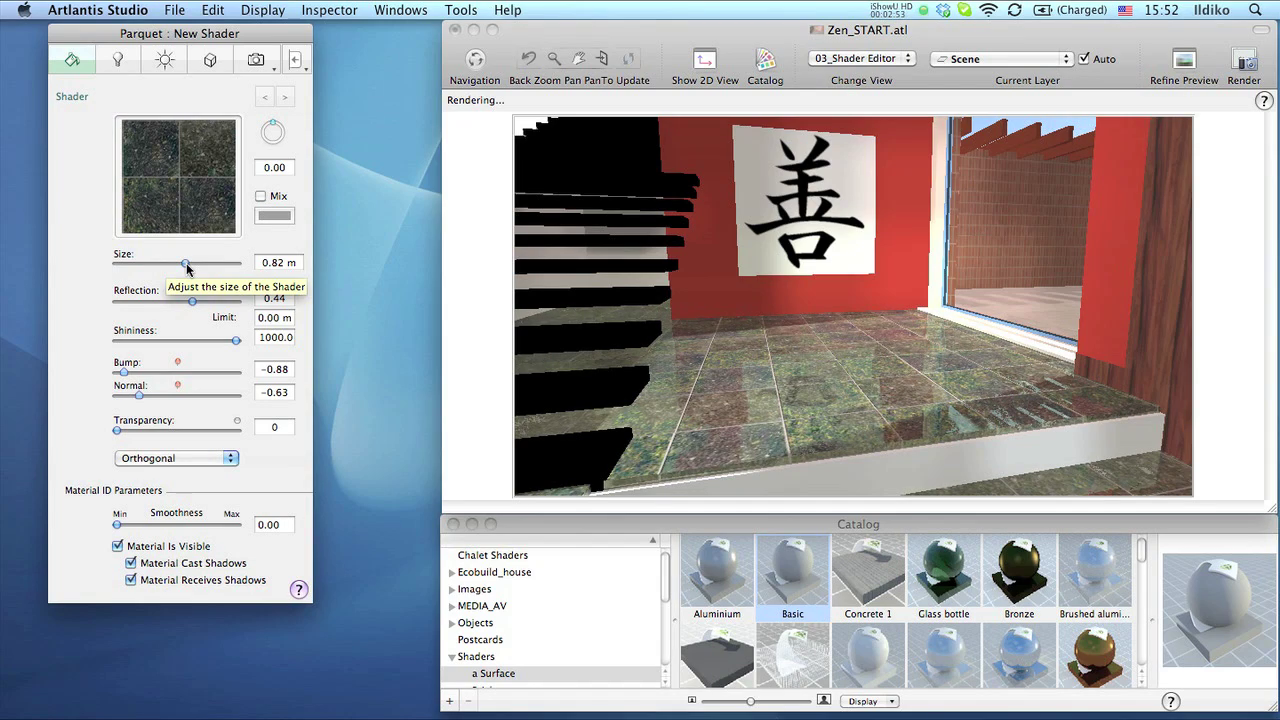